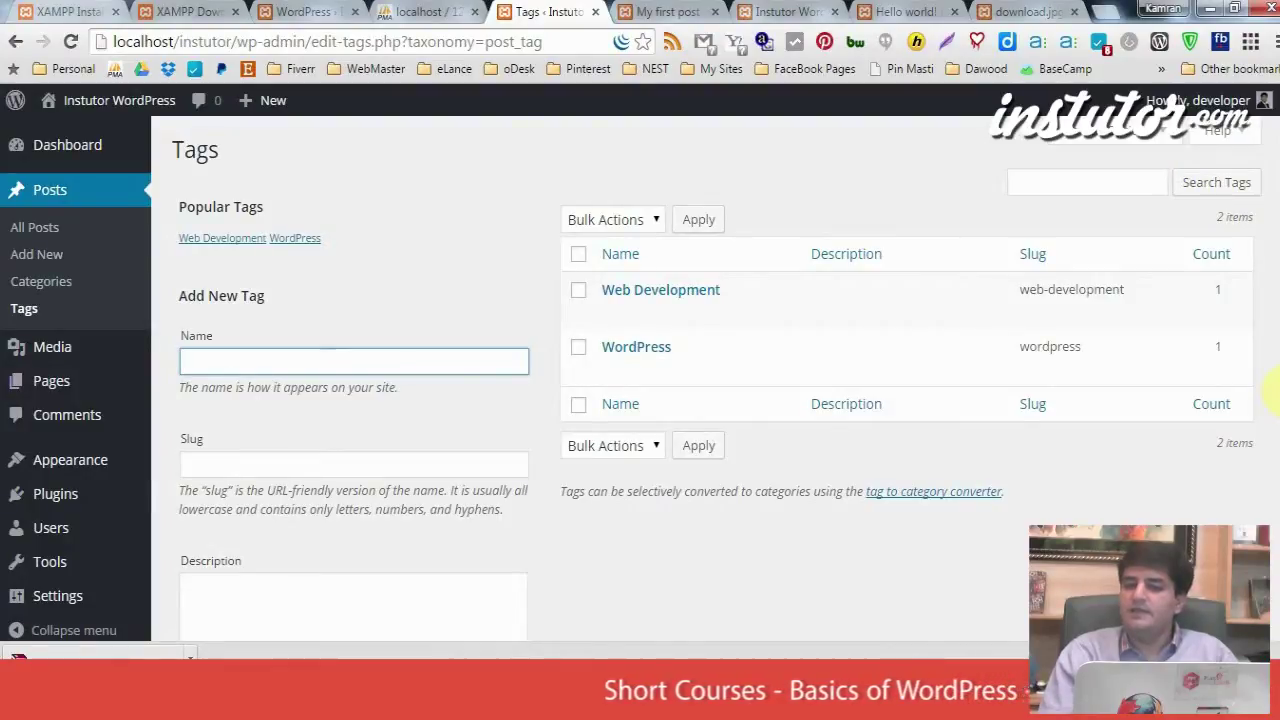
{"action": "left_click", "coordinate": [457, 625]}
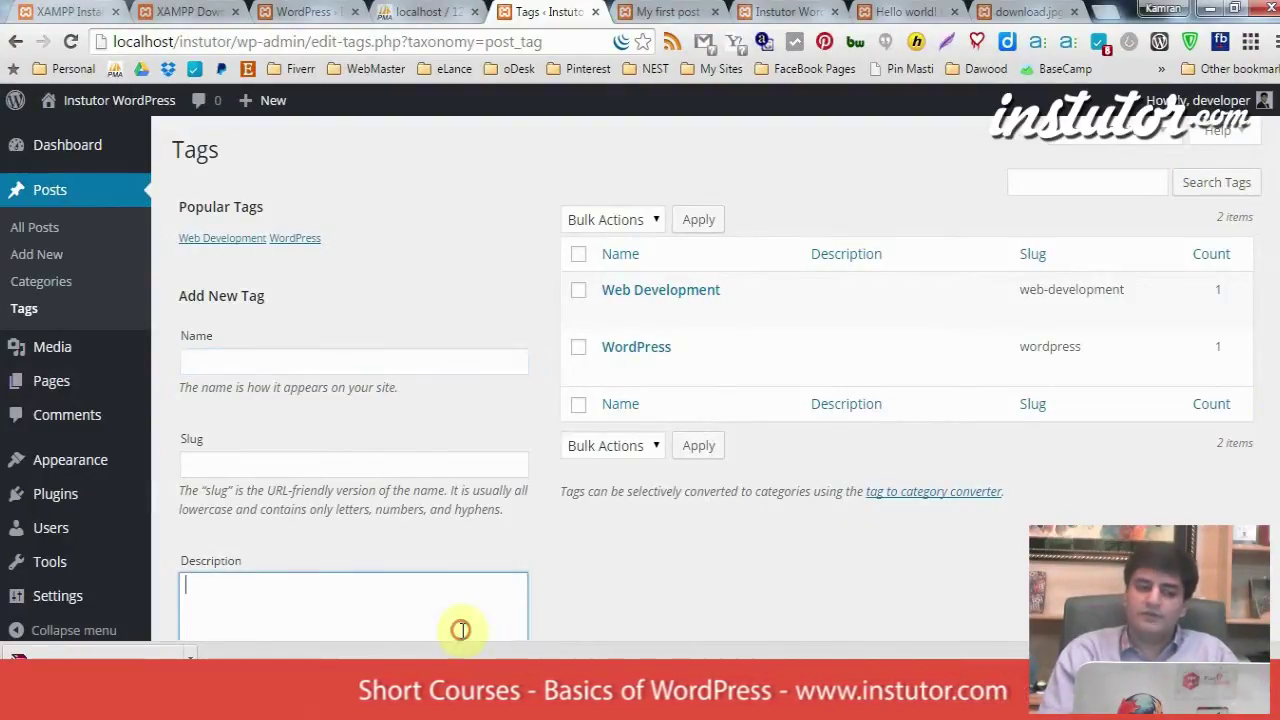
{"action": "scroll", "coordinate": [640, 400], "scroll_direction": "down", "scroll_amount": 3}
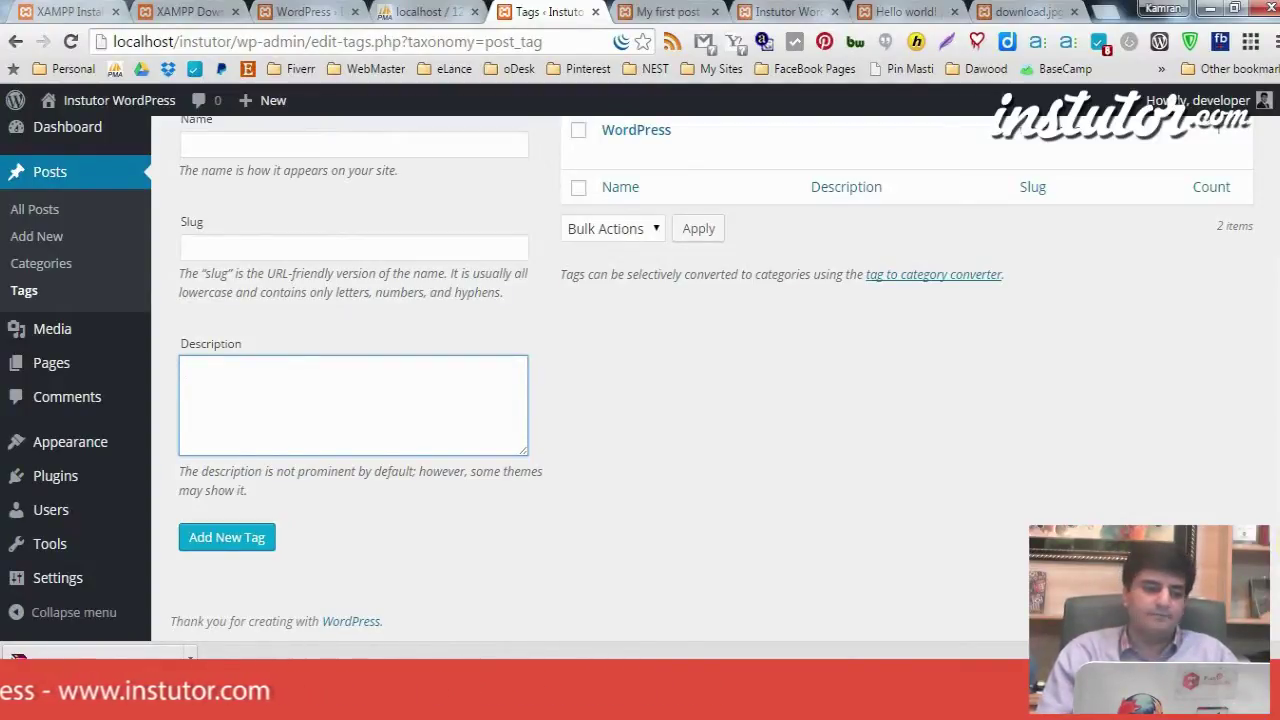
Step: Open the Media Library and switch it from the grid to the list view
{"action": "left_click", "coordinate": [54, 337]}
{"action": "mouse_move", "coordinate": [55, 342]}
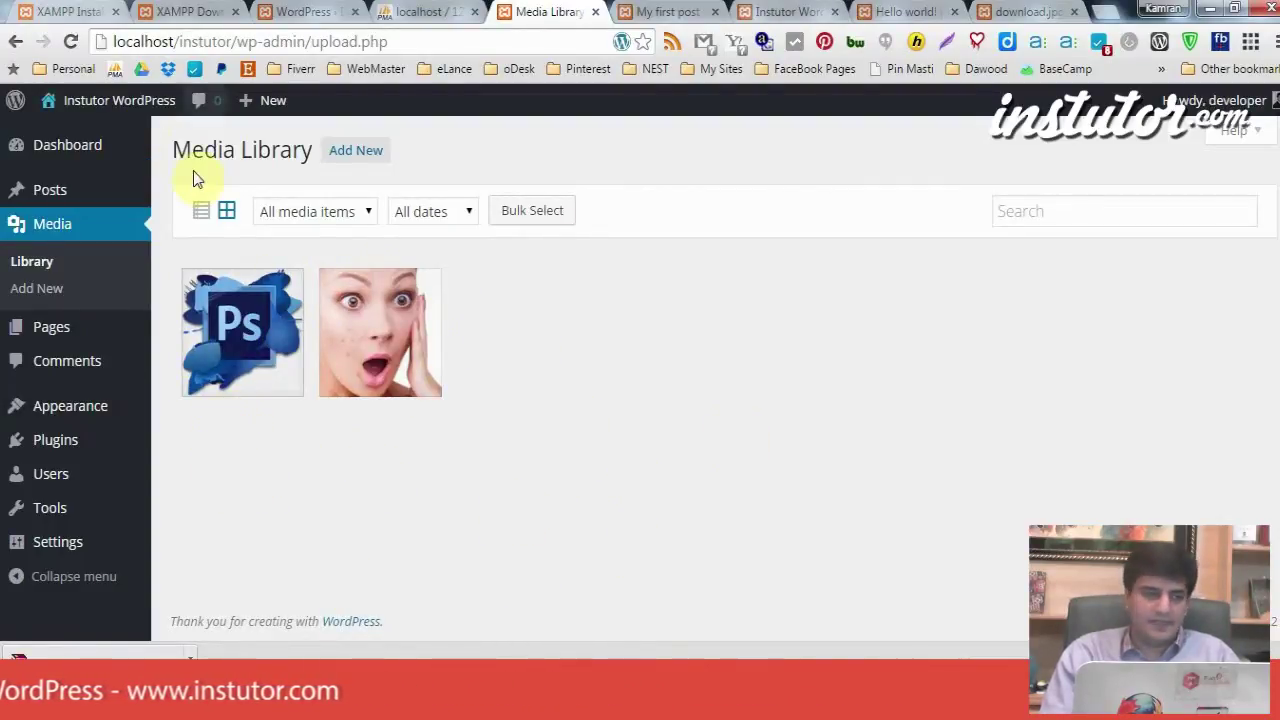
{"action": "left_click_drag", "start_coordinate": [157, 145], "coordinate": [275, 150]}
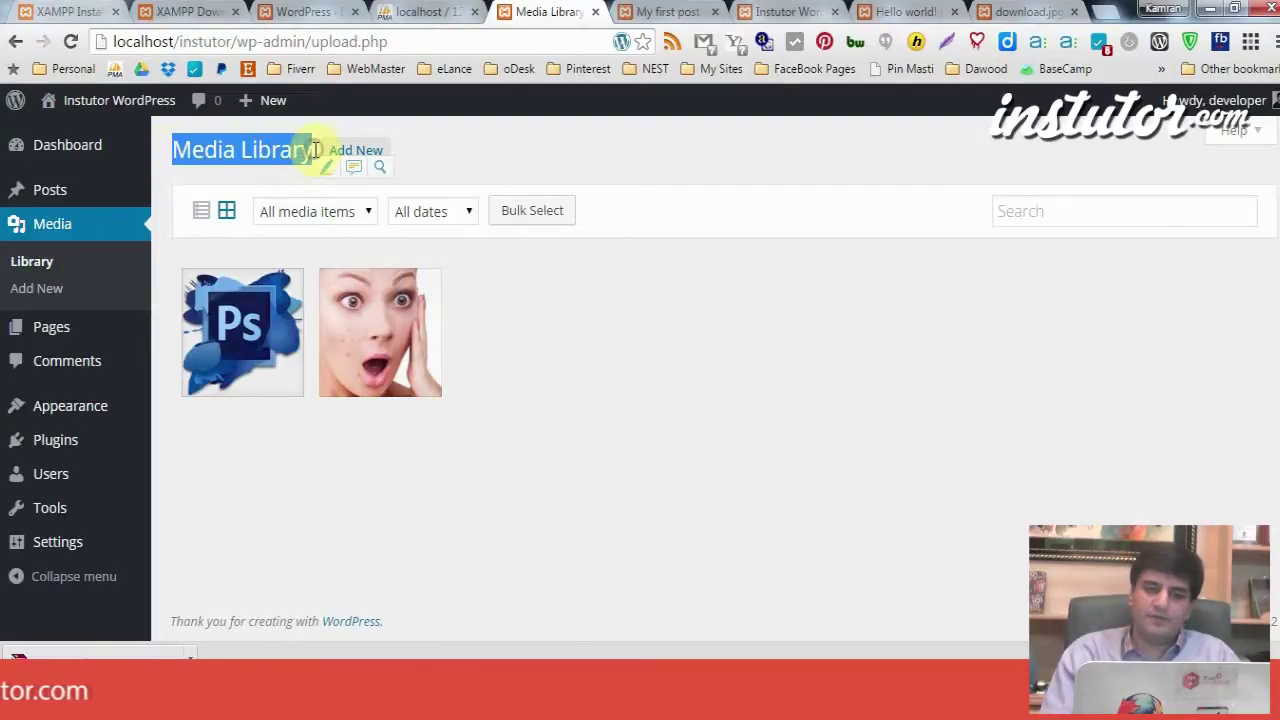
{"action": "left_click", "coordinate": [397, 500]}
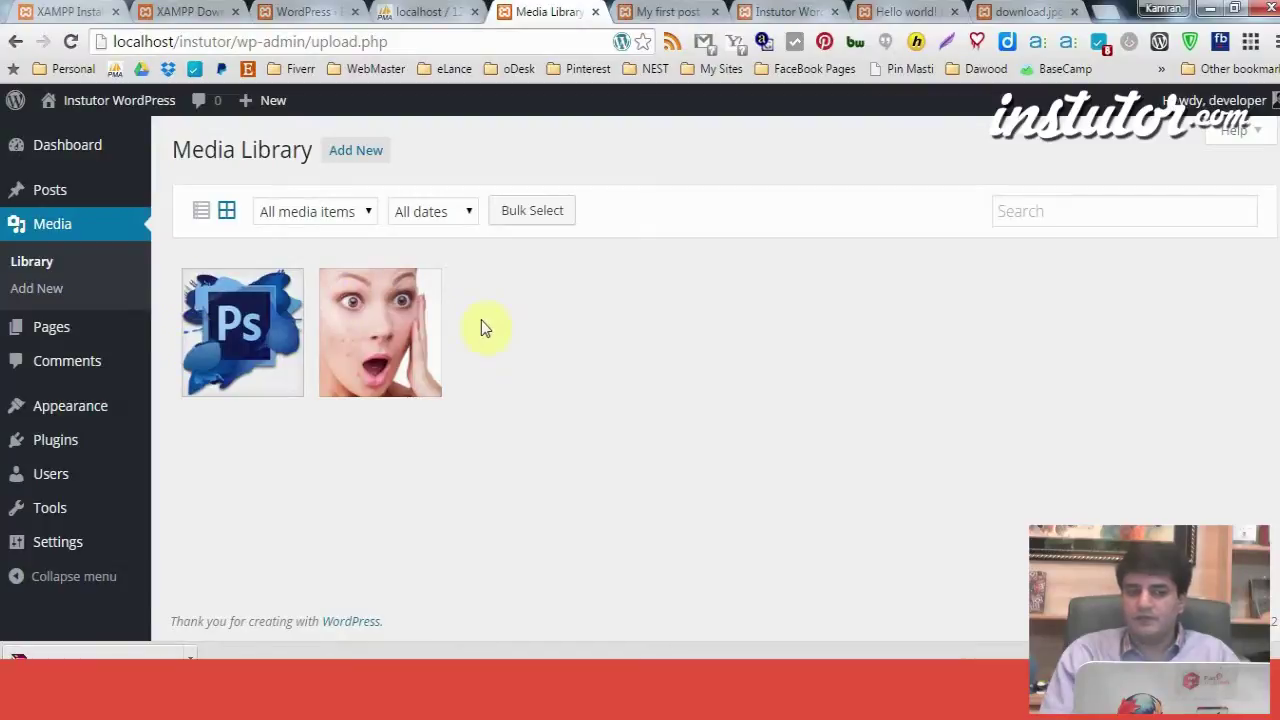
{"action": "left_click", "coordinate": [202, 222]}
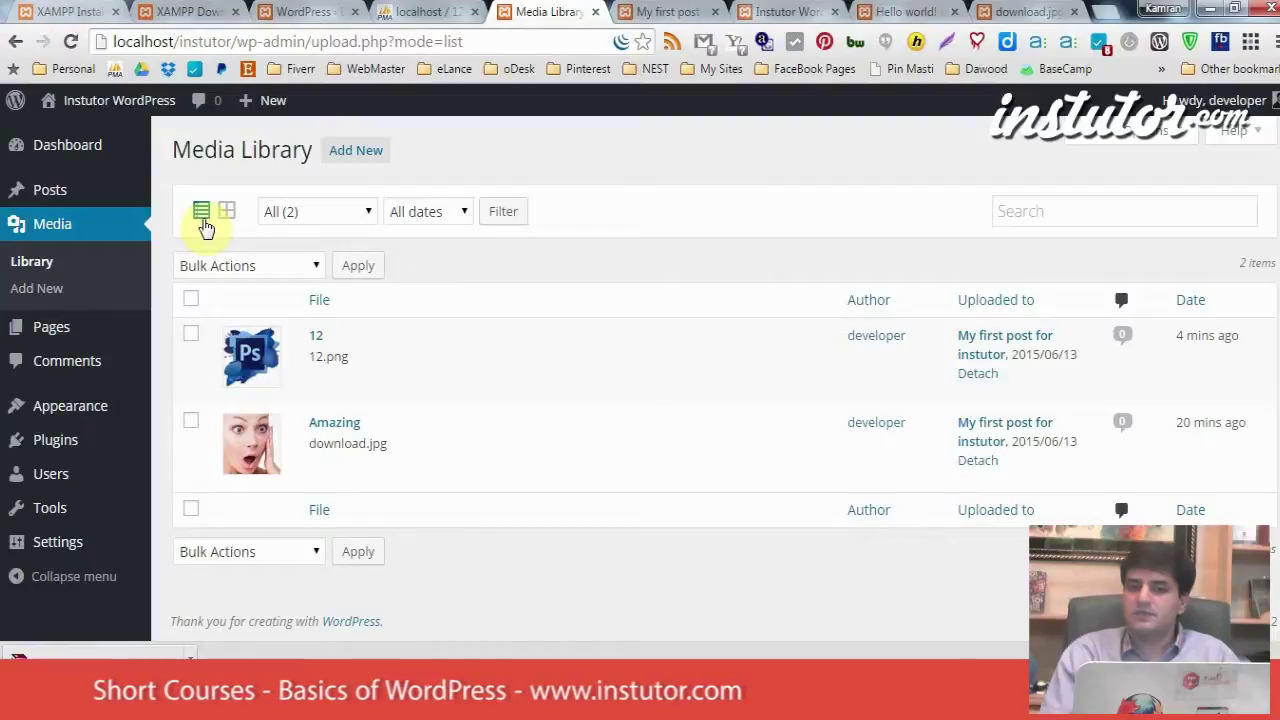
Step: Review the media list's help overview and its screen options, closing each one again
{"action": "mouse_move", "coordinate": [1240, 120]}
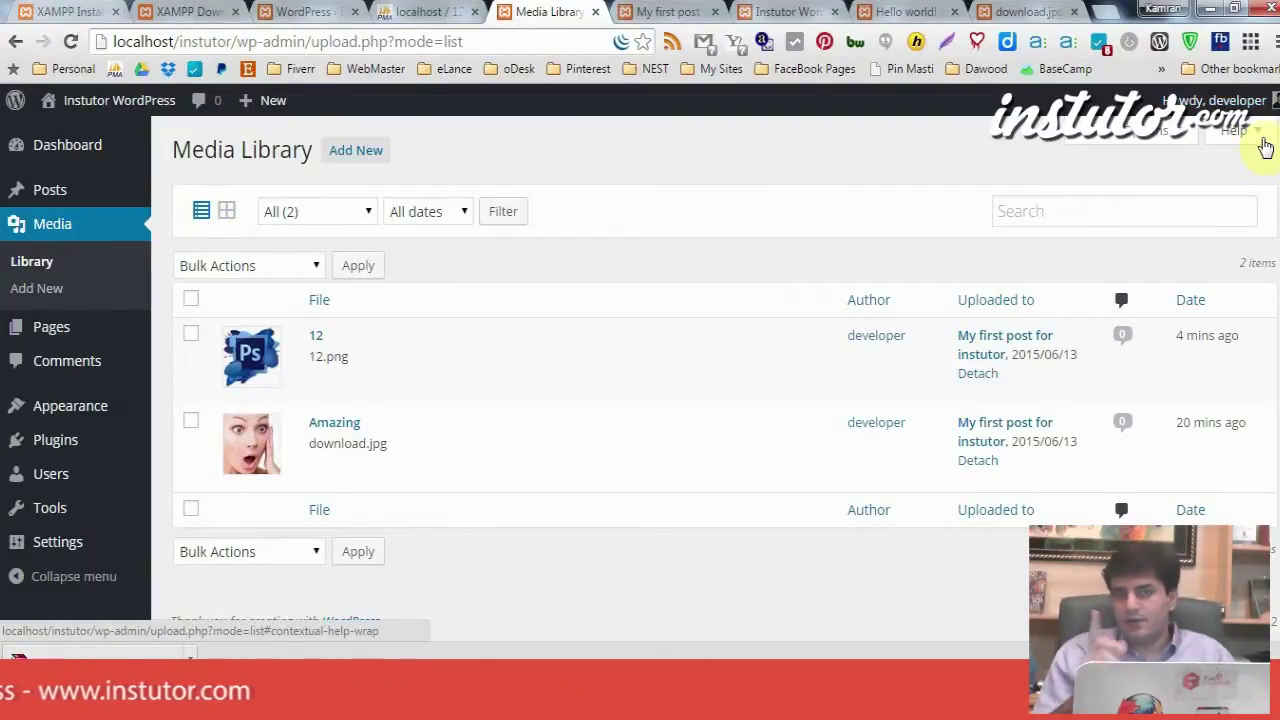
{"action": "left_click", "coordinate": [1232, 132]}
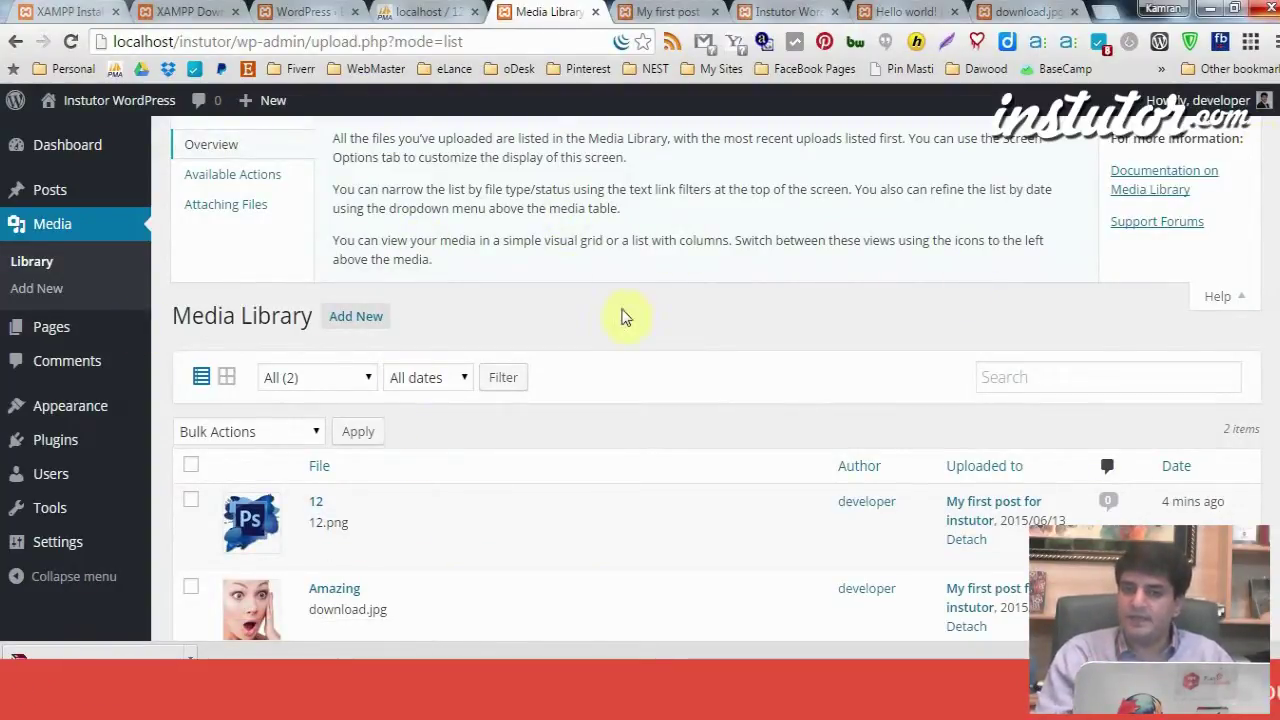
{"action": "left_click", "coordinate": [1234, 300]}
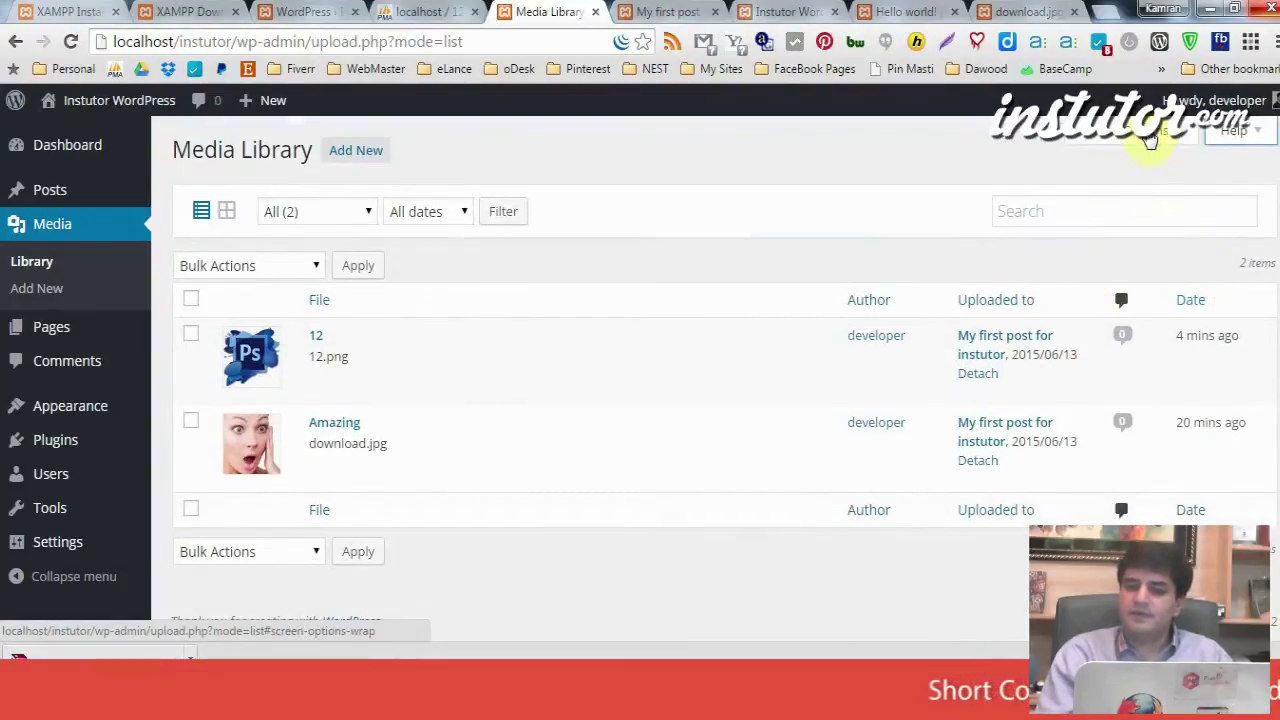
{"action": "left_click", "coordinate": [1150, 140]}
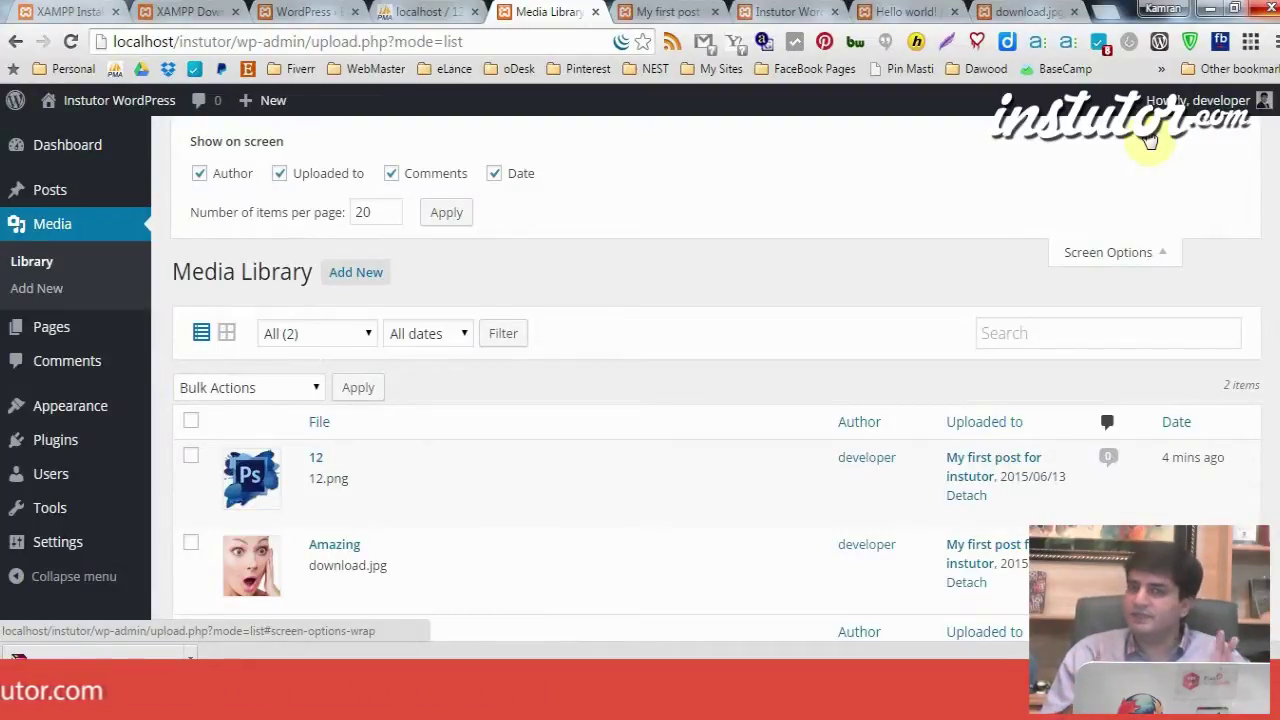
{"action": "left_click", "coordinate": [1125, 260]}
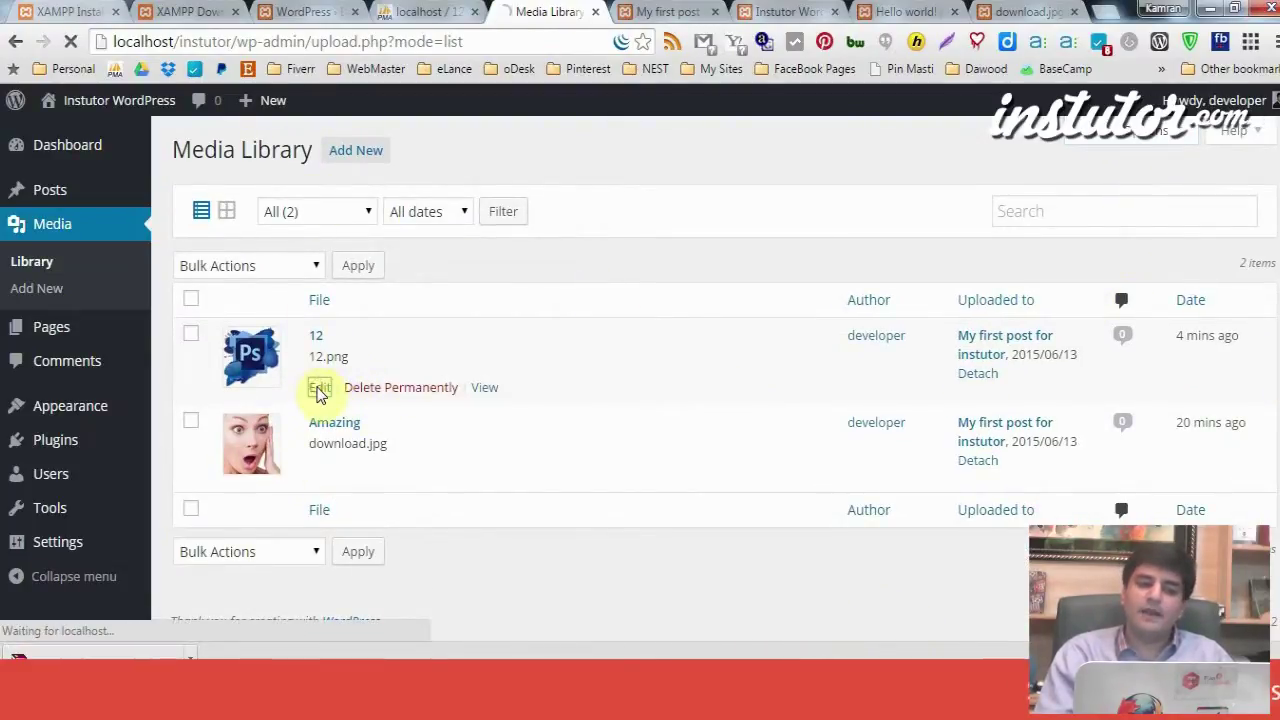
Step: Open the media item 12.png for editing and look over its file details and its caption, alternative text and description fields
{"action": "left_click", "coordinate": [318, 389]}
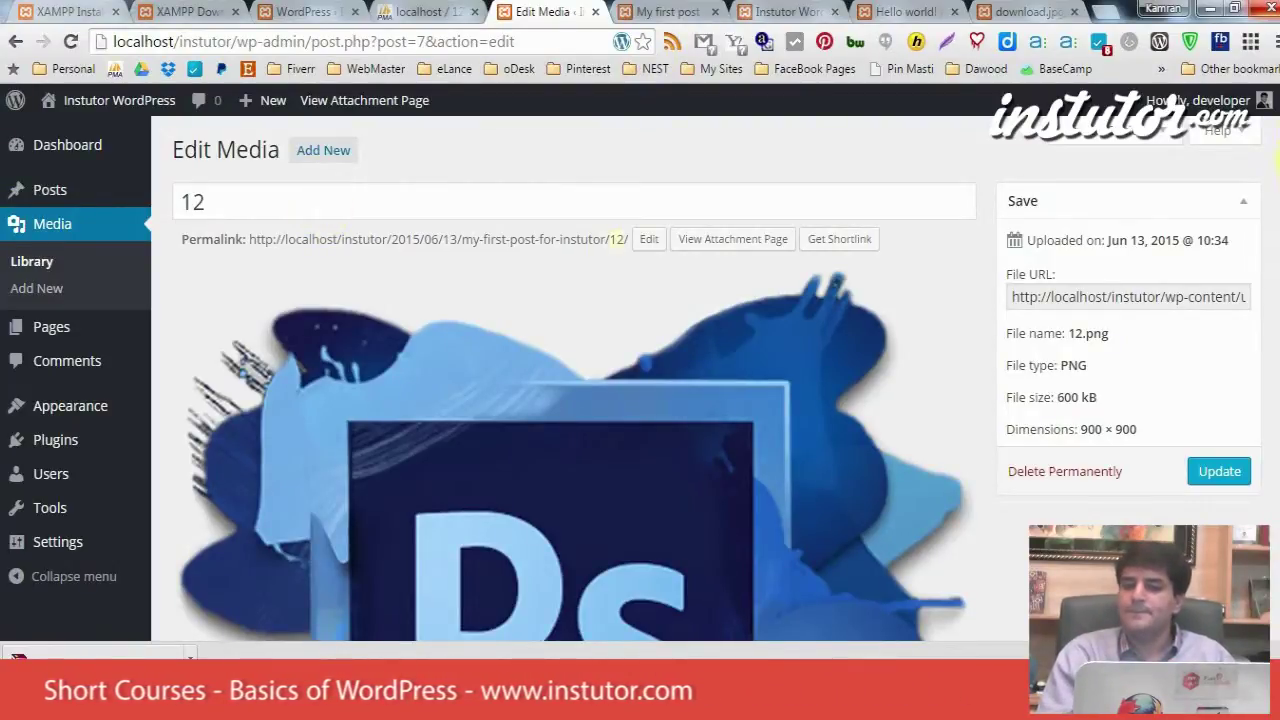
{"action": "scroll", "coordinate": [1277, 400], "scroll_direction": "down", "scroll_amount": 4}
{"action": "scroll", "coordinate": [1277, 400], "scroll_direction": "down", "scroll_amount": 5}
{"action": "scroll", "coordinate": [1277, 430], "scroll_direction": "up", "scroll_amount": 2}
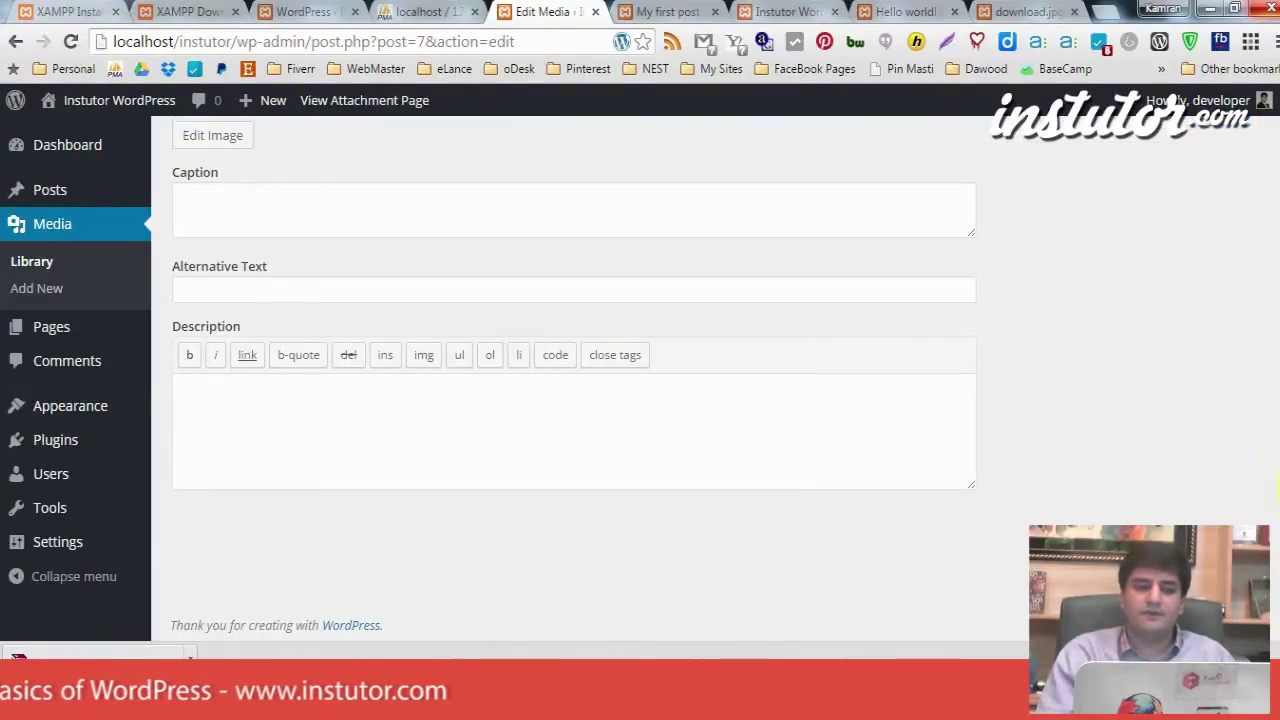
{"action": "scroll", "coordinate": [1277, 455], "scroll_direction": "down", "scroll_amount": 2}
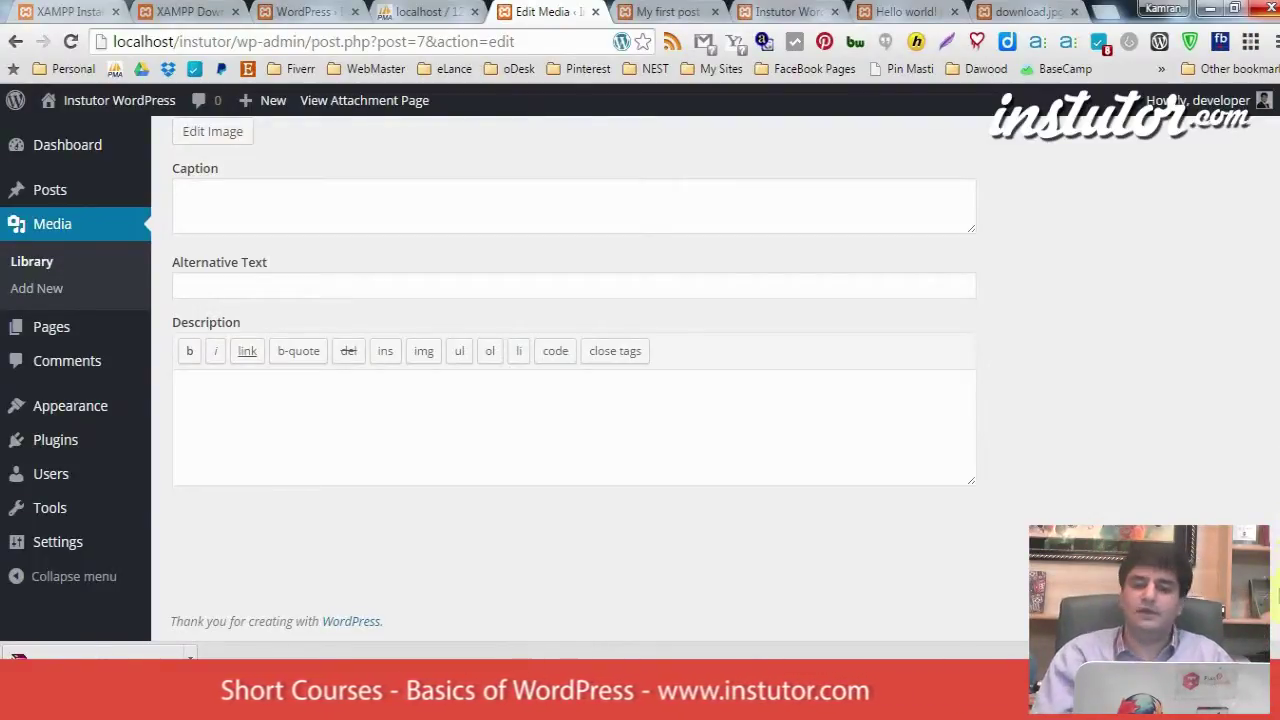
{"action": "scroll", "coordinate": [574, 380], "scroll_direction": "up", "scroll_amount": 10}
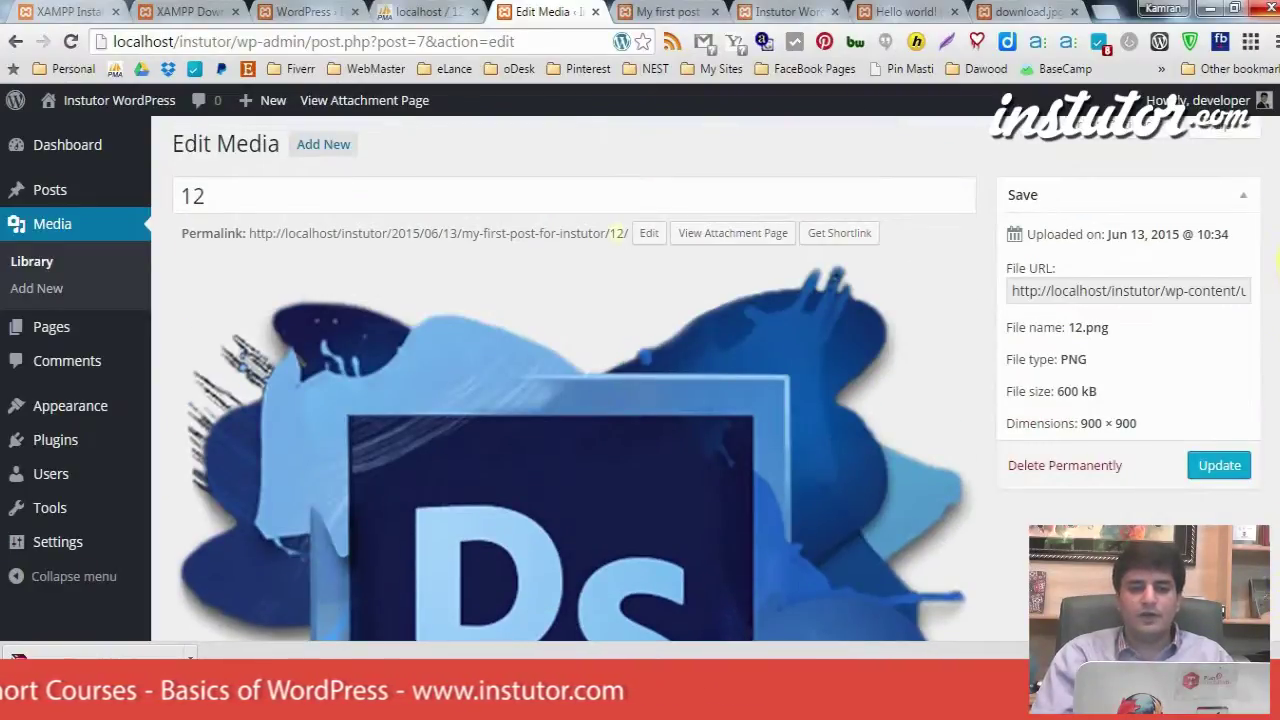
{"action": "scroll", "coordinate": [1276, 400], "scroll_direction": "down", "scroll_amount": 7}
{"action": "scroll", "coordinate": [1277, 465], "scroll_direction": "up", "scroll_amount": 2}
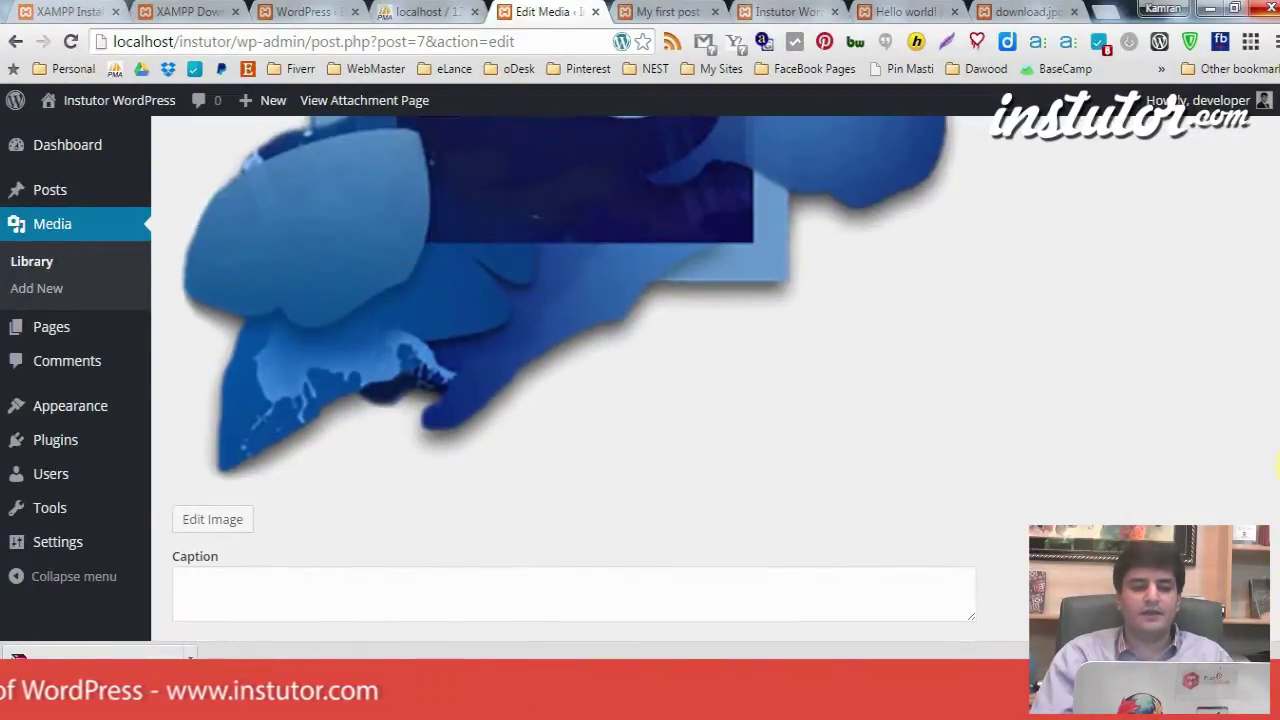
Step: Start editing the image itself and mark a crop selection of about 396 × 277 pixels over its upper middle part
{"action": "left_click", "coordinate": [185, 530]}
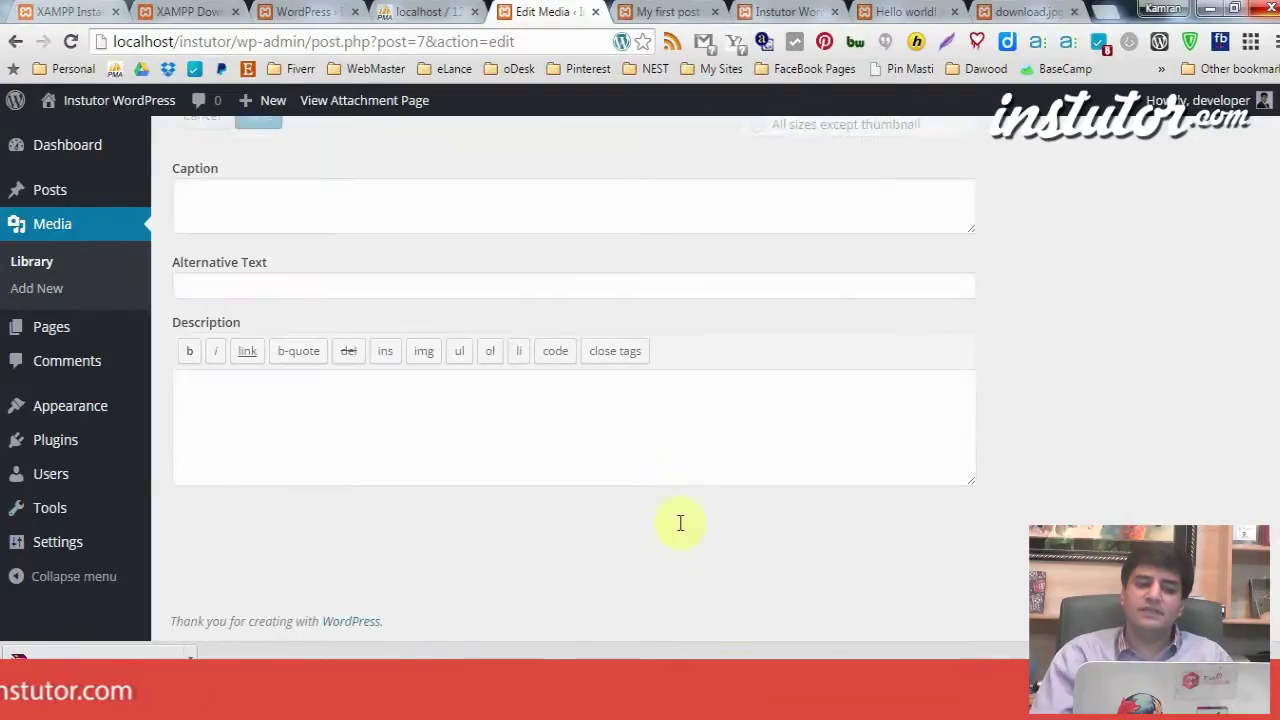
{"action": "scroll", "coordinate": [1276, 340], "scroll_direction": "up", "scroll_amount": 6}
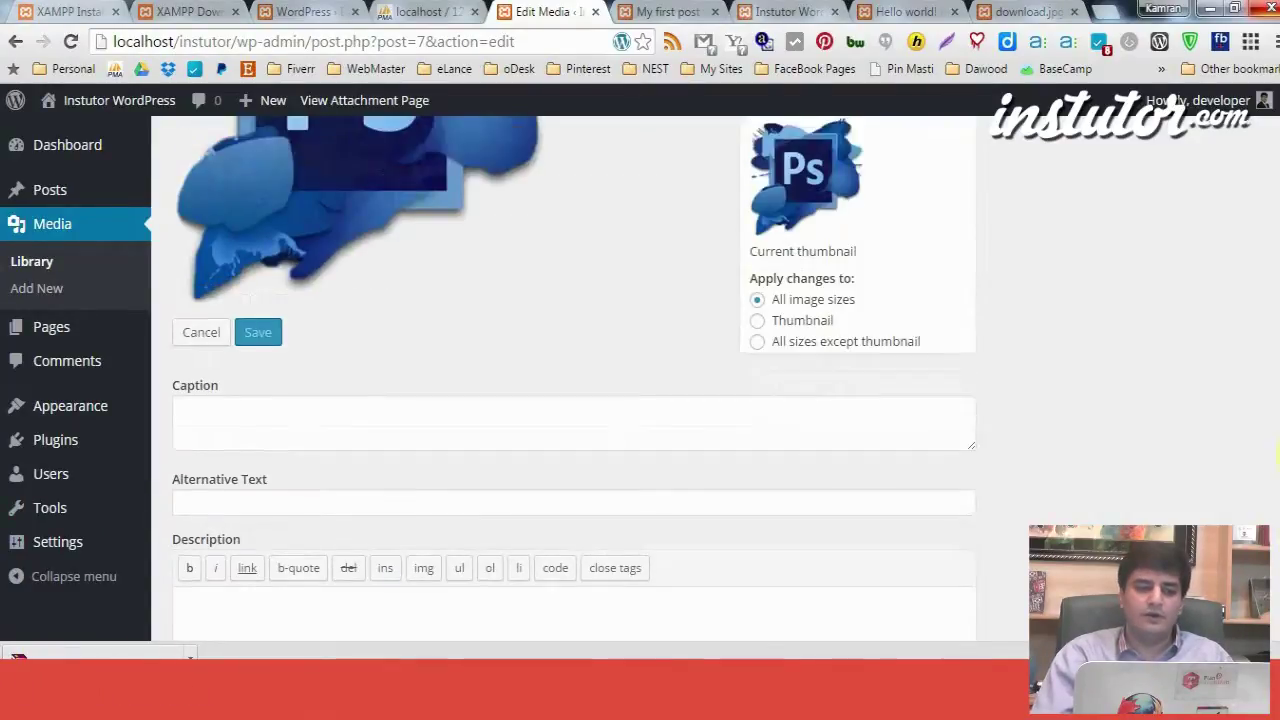
{"action": "scroll", "coordinate": [1277, 332], "scroll_direction": "down", "scroll_amount": 1}
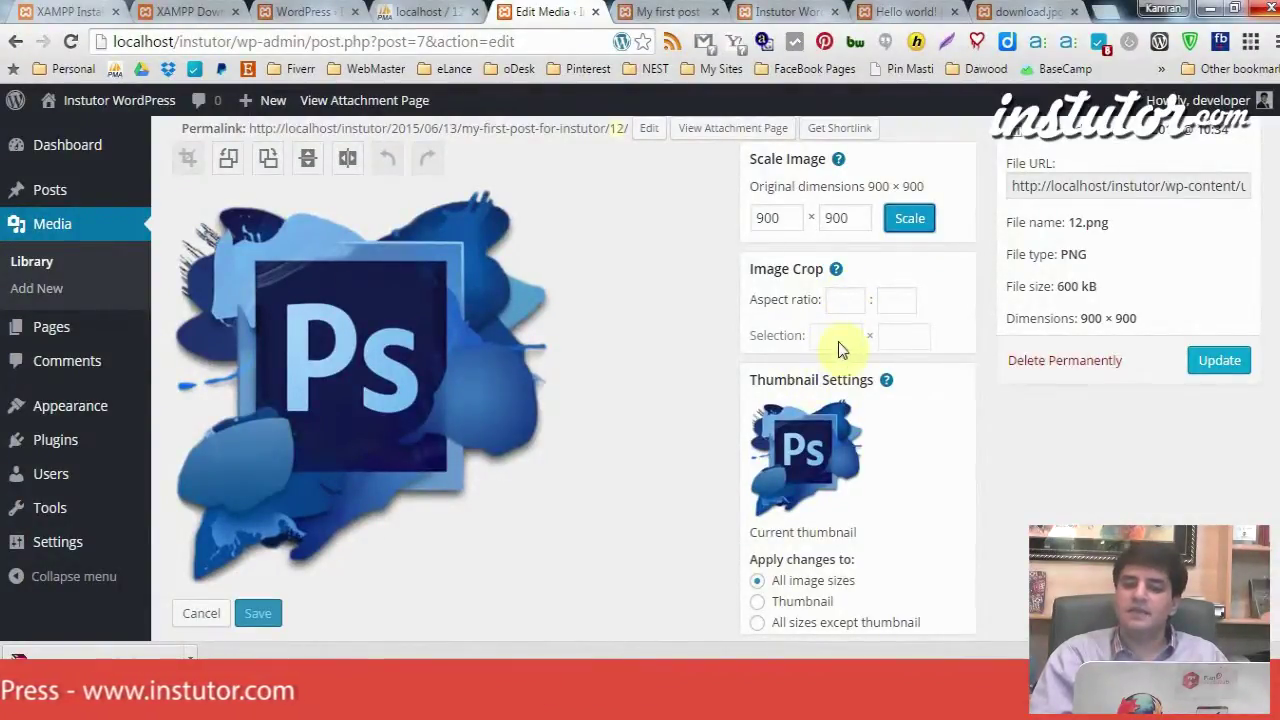
{"action": "left_click_drag", "start_coordinate": [318, 330], "coordinate": [484, 205]}
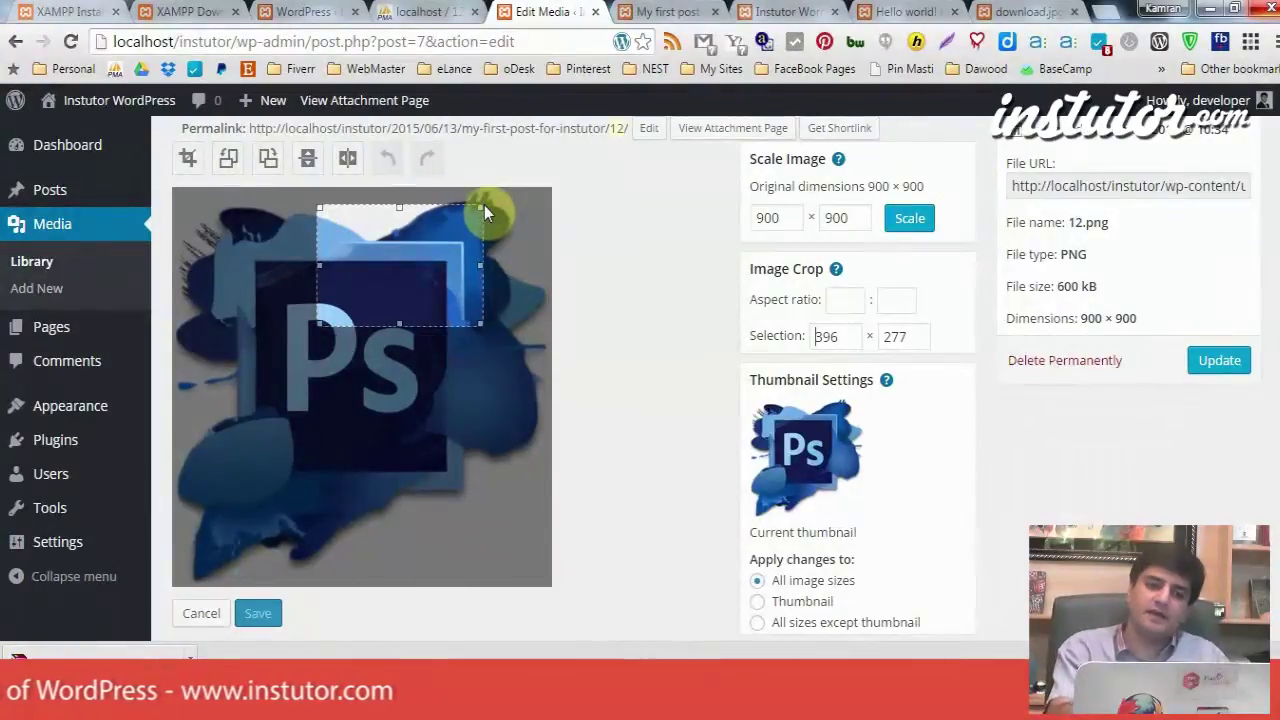
{"action": "left_click", "coordinate": [603, 375]}
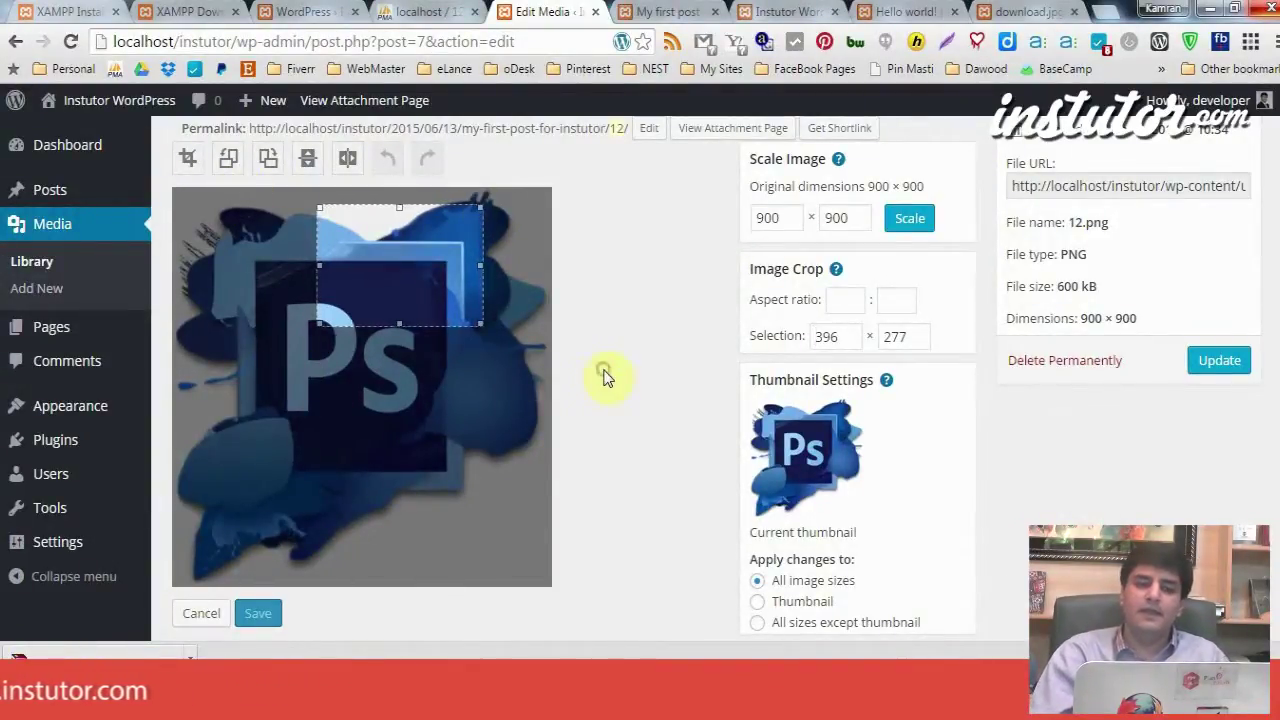
Step: Flip the image horizontally and vertically, and rotate it so that it ends up turned 90° counterclockwise from its original orientation
{"action": "left_click", "coordinate": [343, 160]}
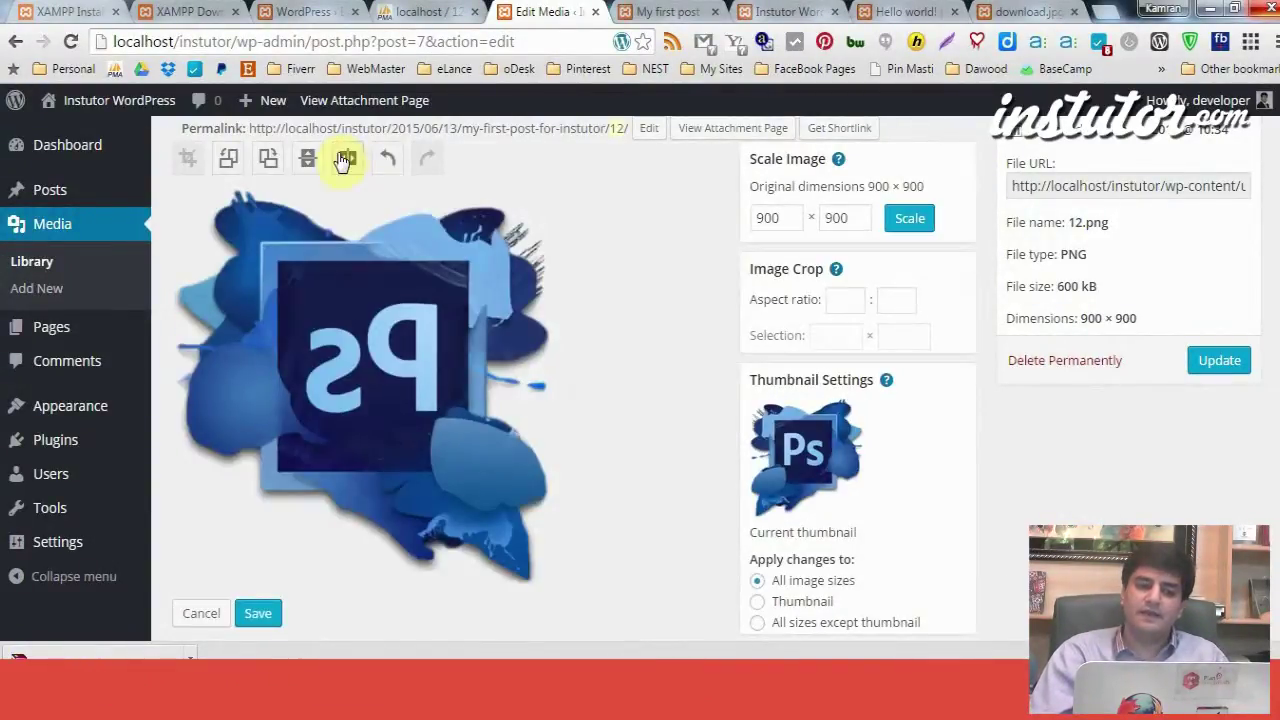
{"action": "left_click", "coordinate": [309, 160]}
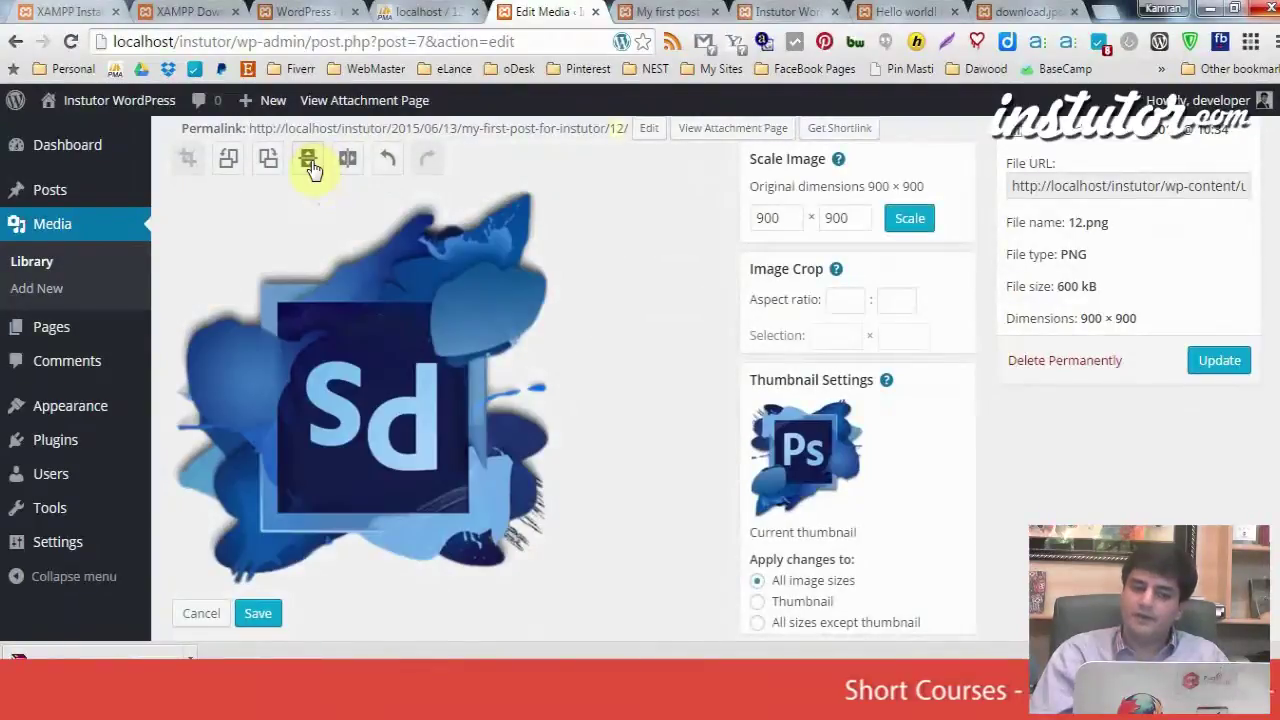
{"action": "left_click", "coordinate": [255, 165]}
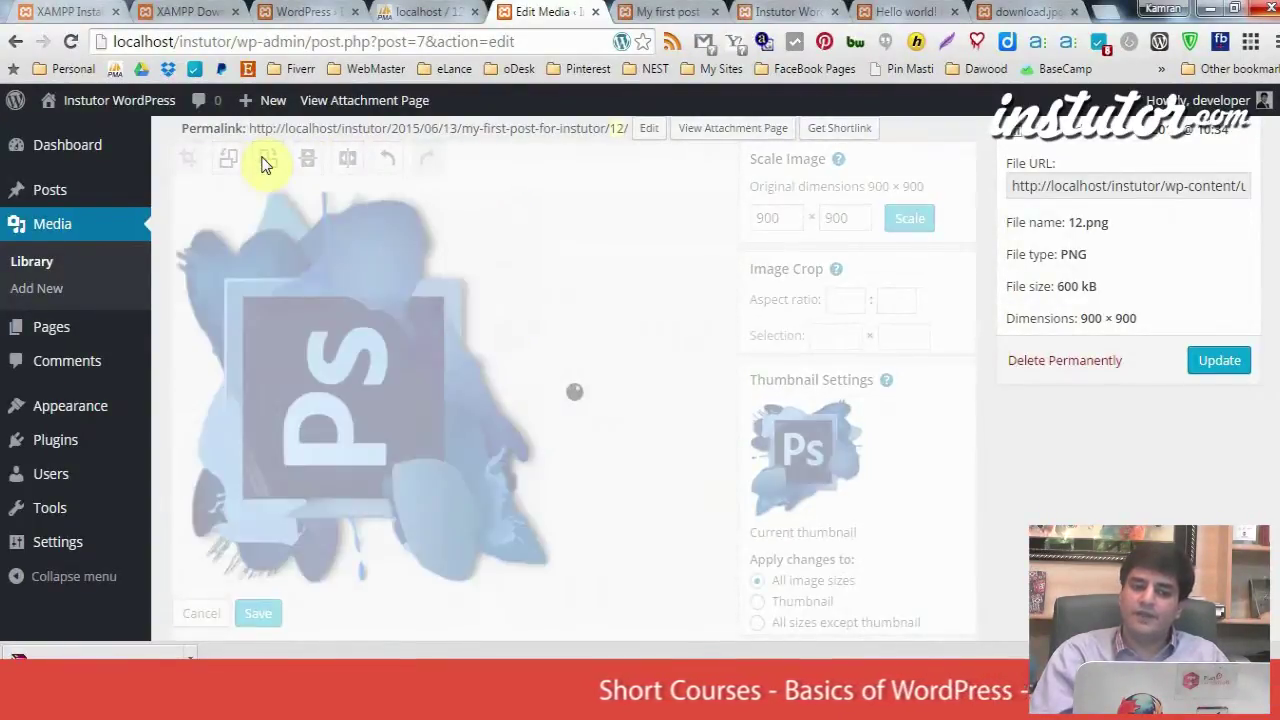
{"action": "left_click", "coordinate": [265, 161]}
{"action": "left_click", "coordinate": [229, 162]}
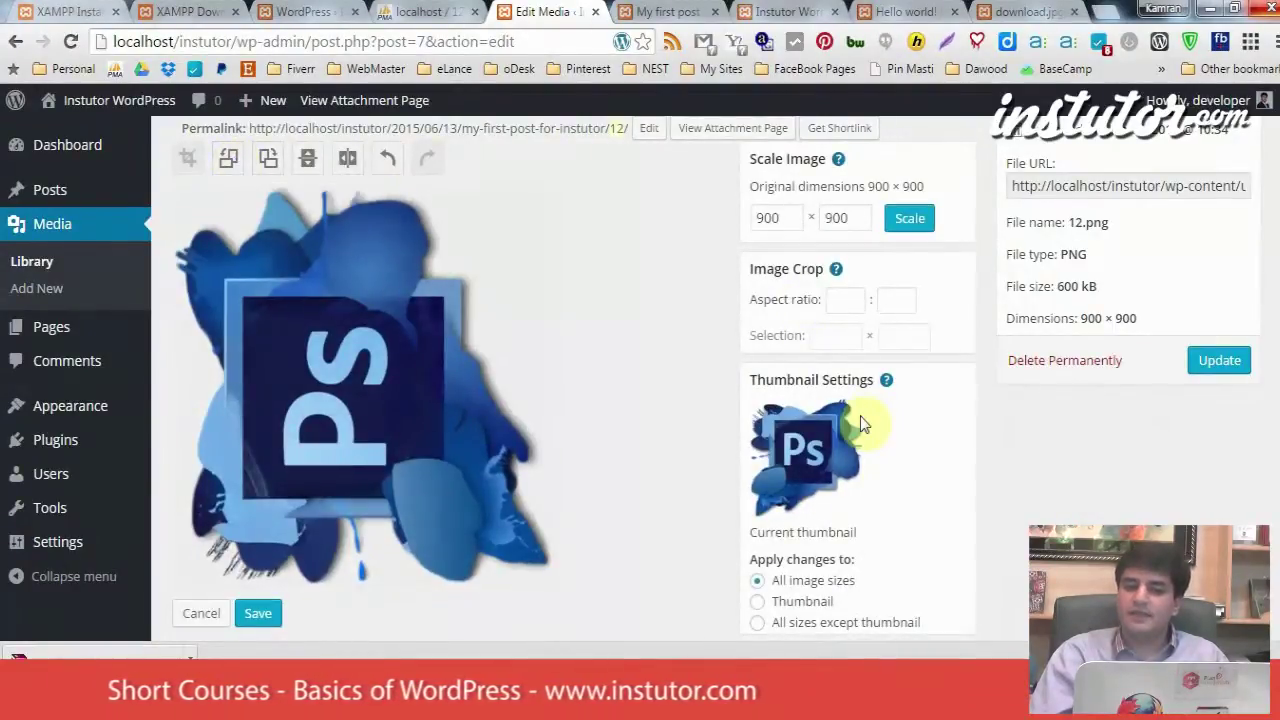
Step: Apply the changes to all sizes except the thumbnail and save the edited image
{"action": "left_click", "coordinate": [845, 300]}
{"action": "left_click", "coordinate": [757, 603]}
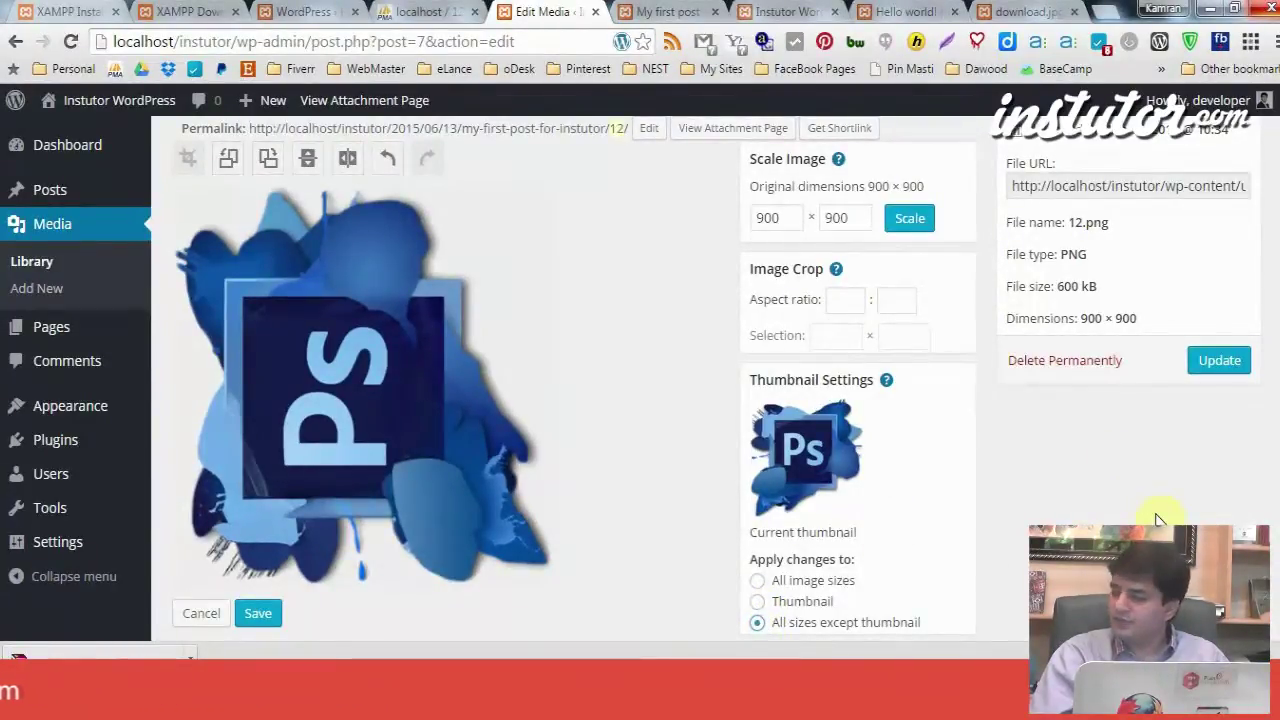
{"action": "left_click_drag", "start_coordinate": [1277, 213], "coordinate": [1272, 350]}
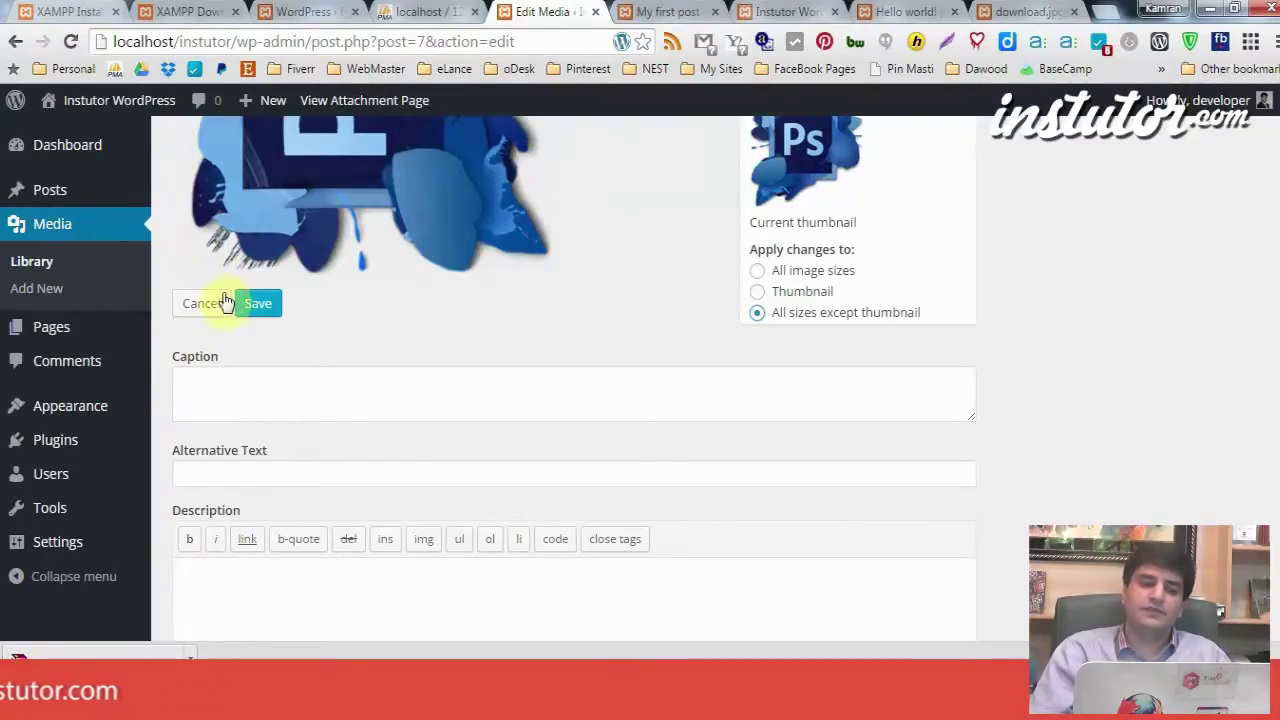
{"action": "left_click", "coordinate": [262, 305]}
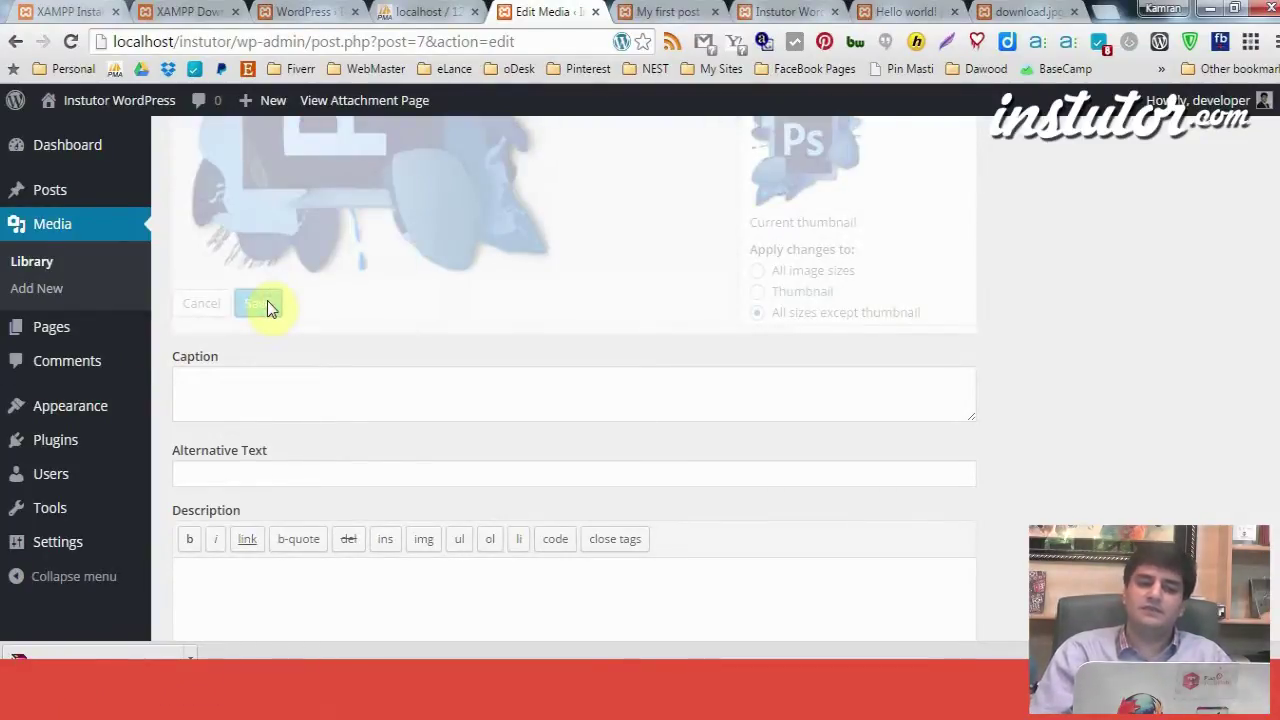